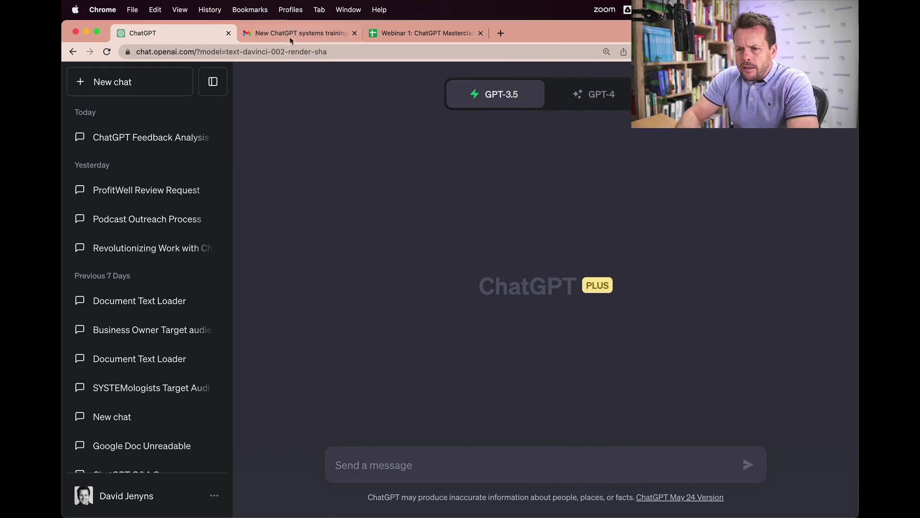
# Open the ChatGPT training email, highlight its subject, and follow answer link 1 to the survey
pyautogui.click(290, 34)
pyautogui.scroll(5, 476, 314)
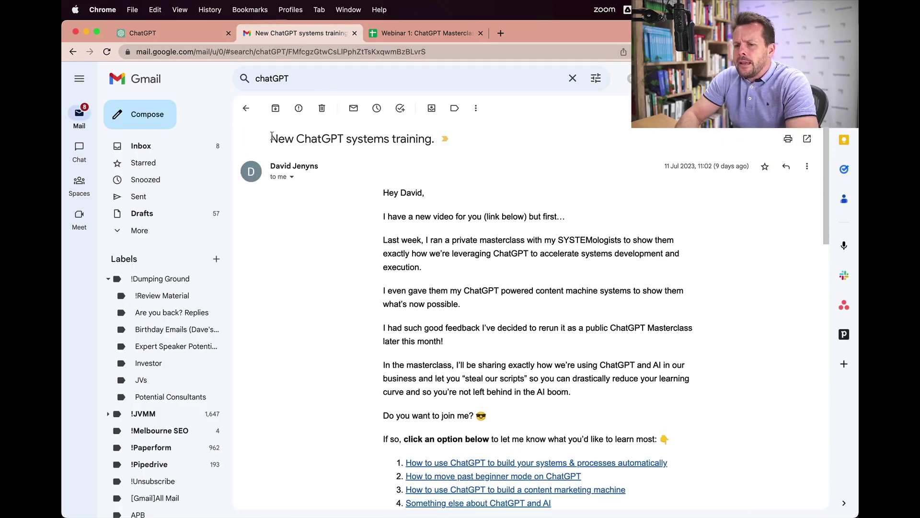
pyautogui.moveTo(263, 142); pyautogui.dragTo(433, 144)
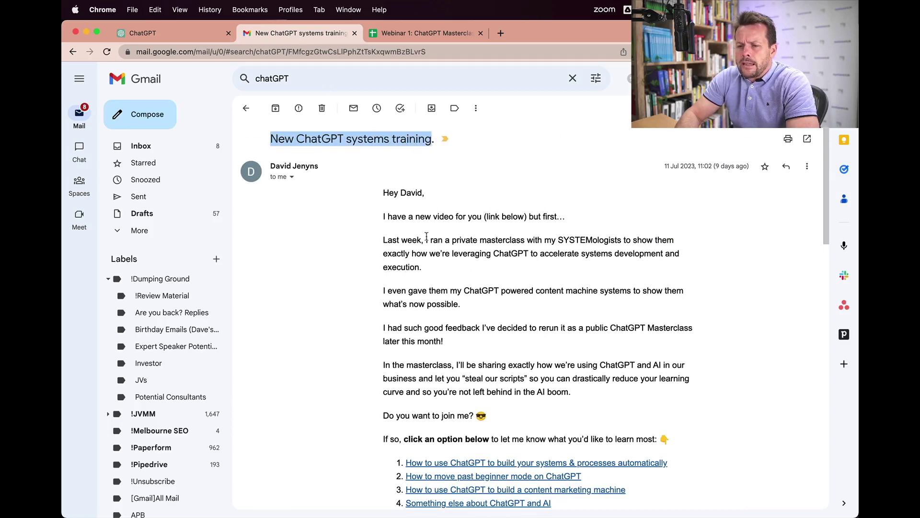
pyautogui.scroll(-5, 427, 237)
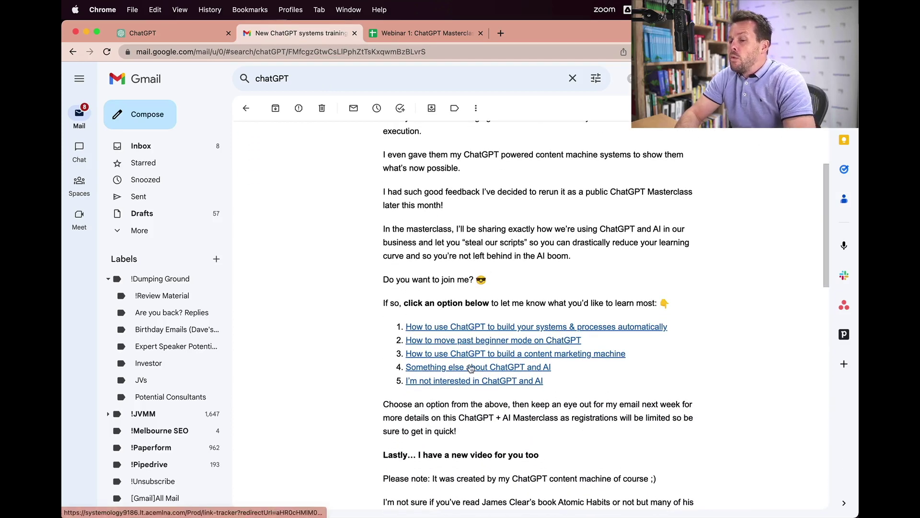
pyautogui.click(458, 327)
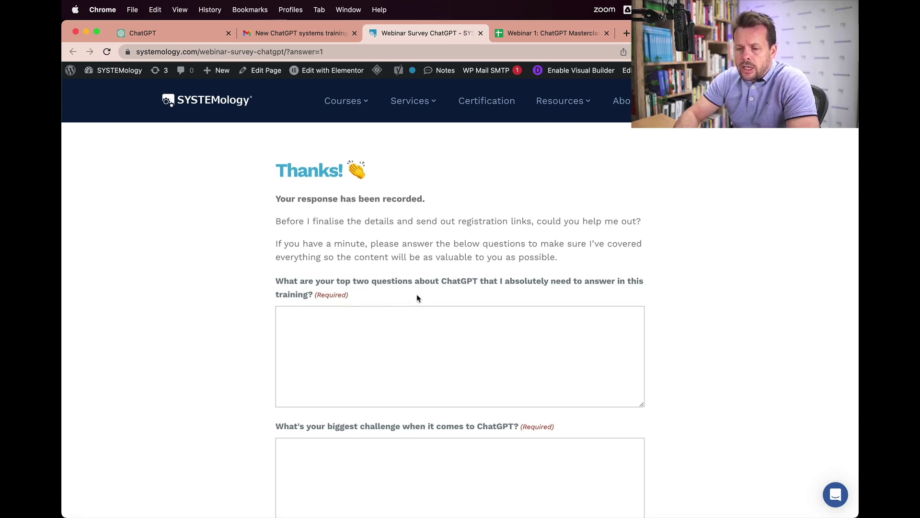
# Scroll through the four survey questions, then open the Validation Responses sheet and select cell A2
pyautogui.scroll(-5, 416, 295)
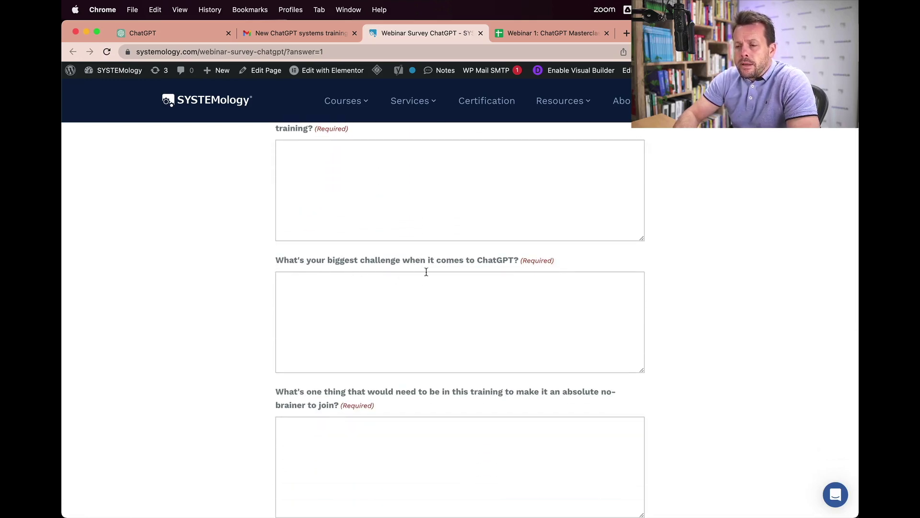
pyautogui.scroll(-4, 487, 273)
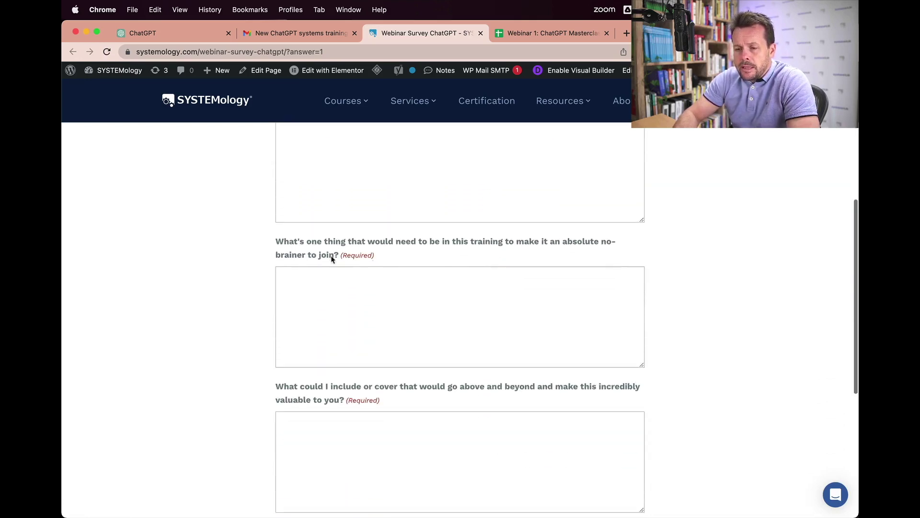
pyautogui.scroll(-2, 383, 338)
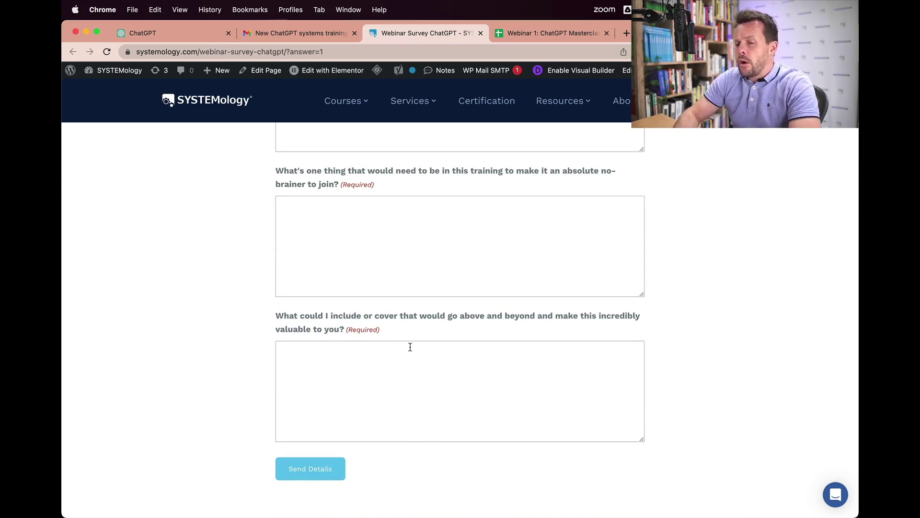
pyautogui.scroll(10, 410, 346)
pyautogui.click(523, 33)
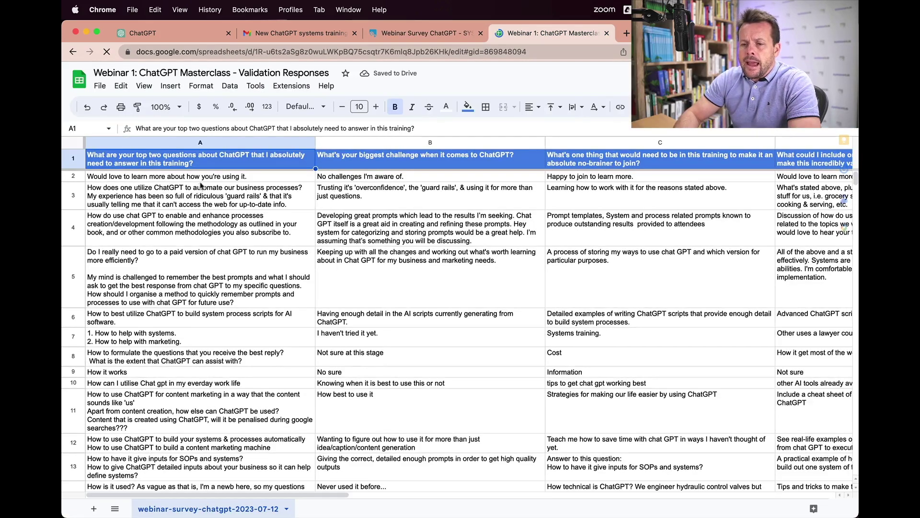
pyautogui.click(200, 180)
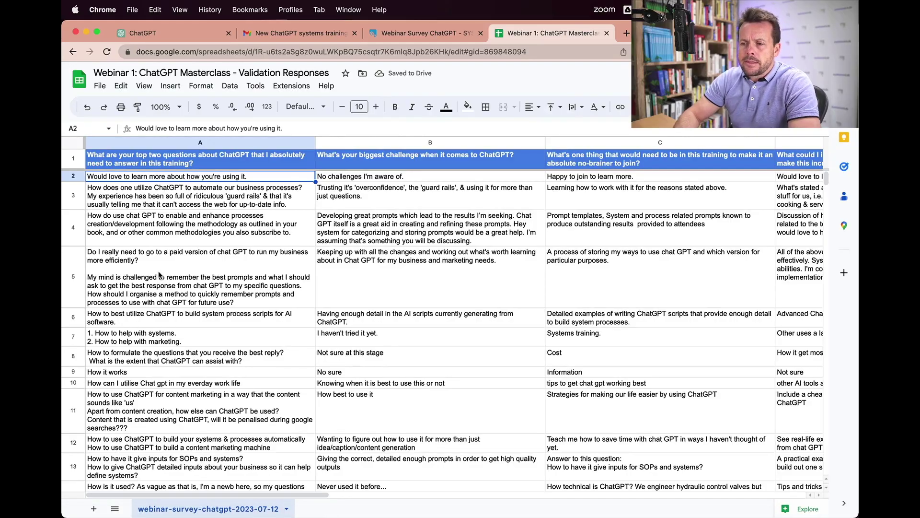
pyautogui.scroll(-20, 160, 275)
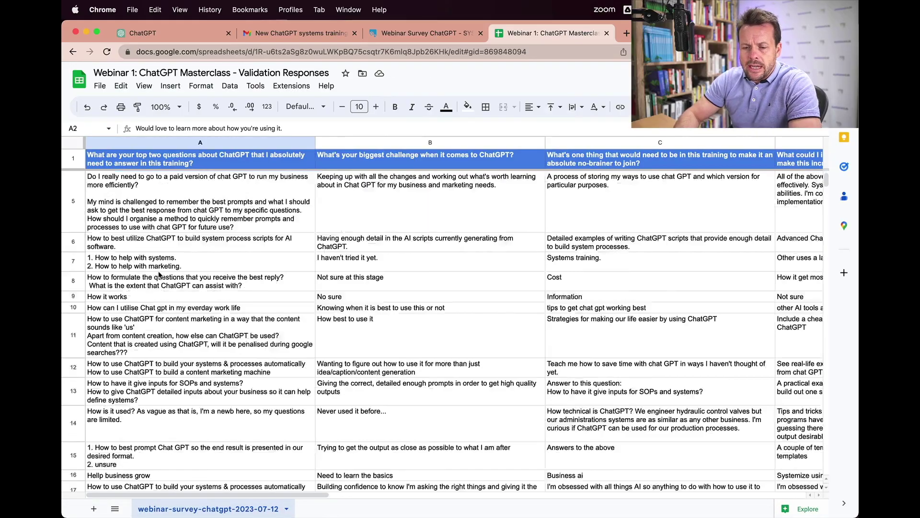
pyautogui.scroll(-20, 158, 285)
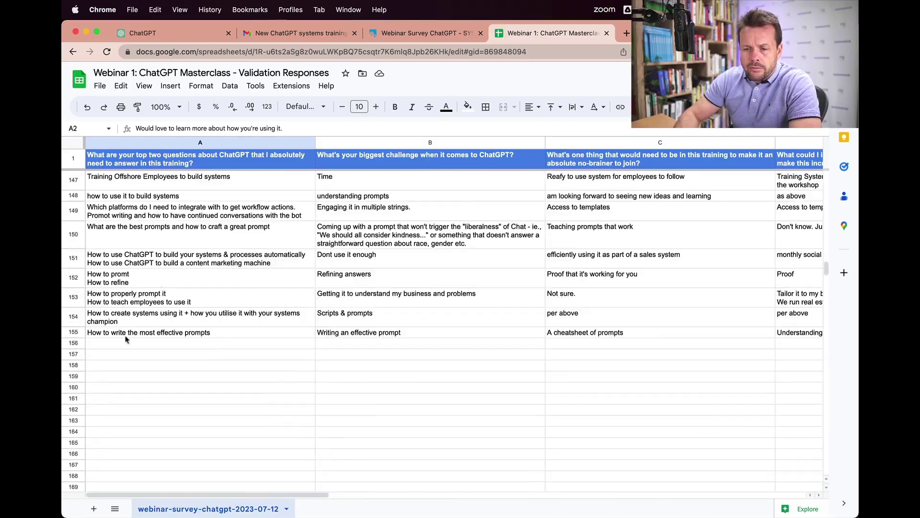
pyautogui.scroll(20, 136, 338)
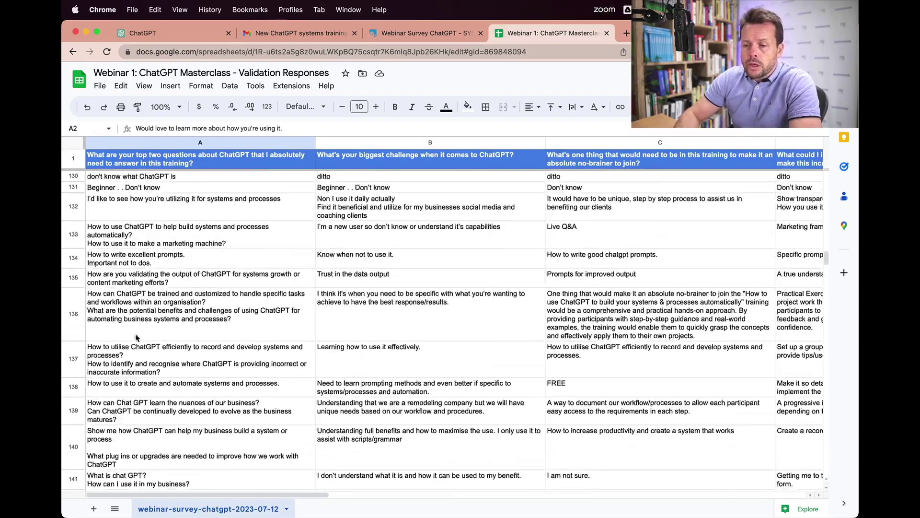
pyautogui.scroll(15, 136, 337)
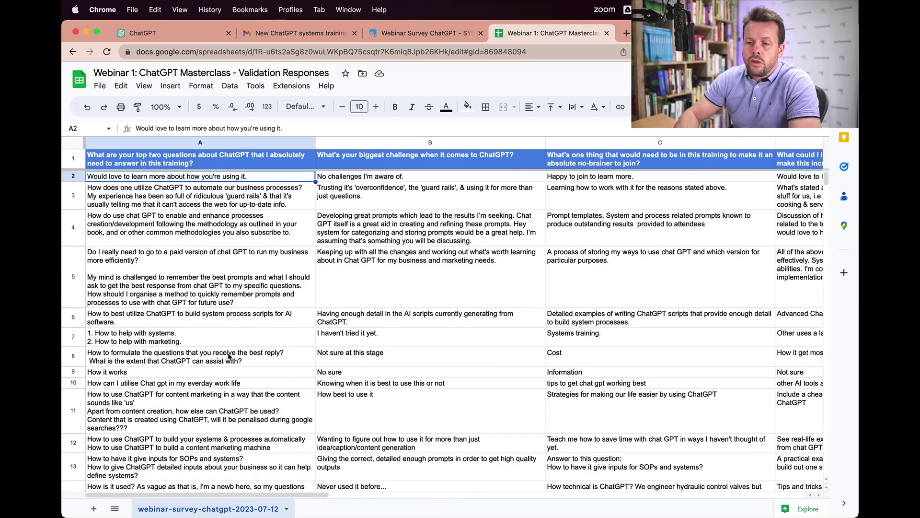
pyautogui.hscroll(10, 277, 329)
pyautogui.hscroll(-10, 277, 329)
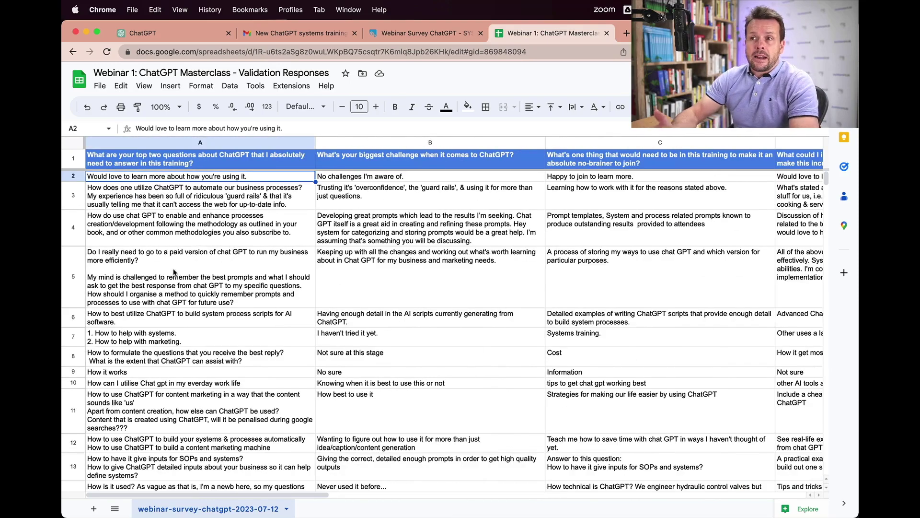
pyautogui.click(155, 42)
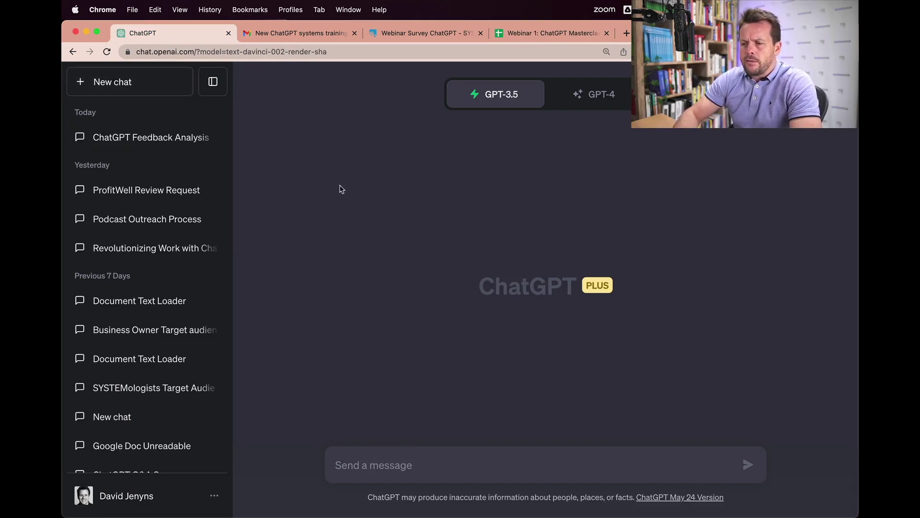
# Choose GPT-4 at the top of the new chat and pick its Plugins option
pyautogui.click(588, 107)
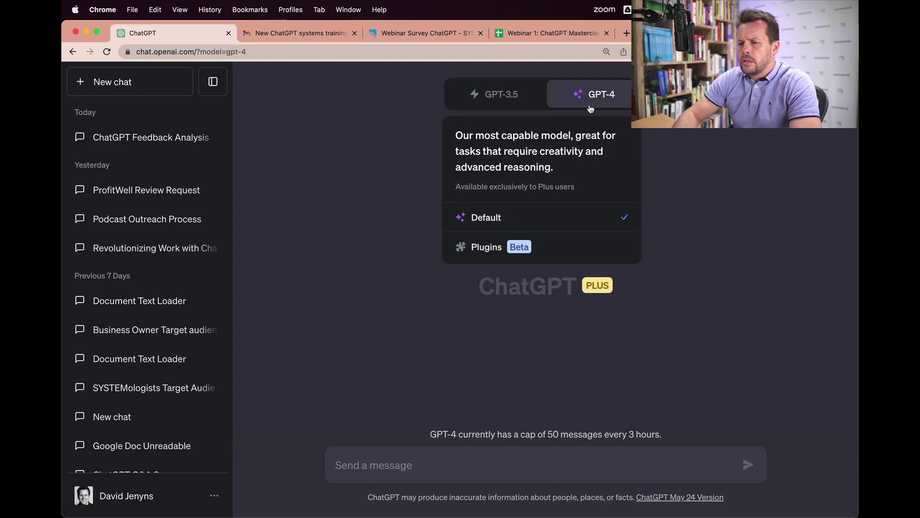
pyautogui.click(577, 256)
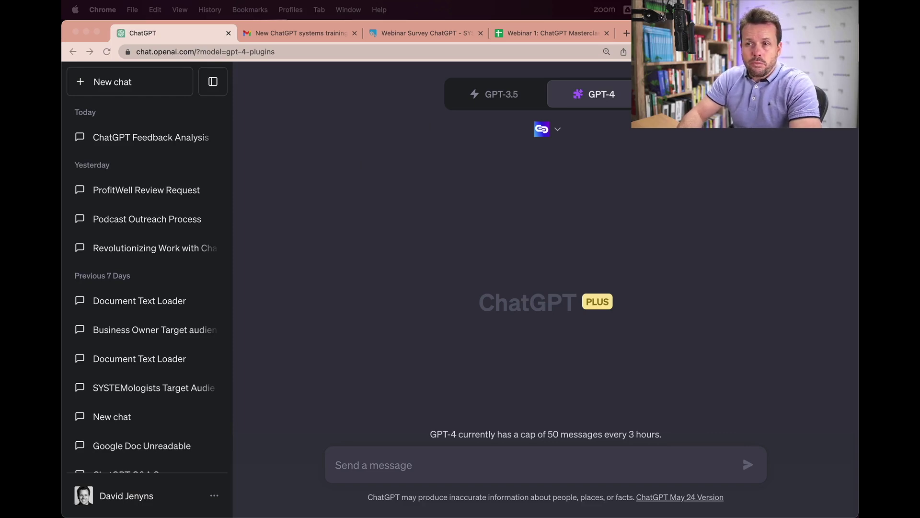
pyautogui.click(294, 267)
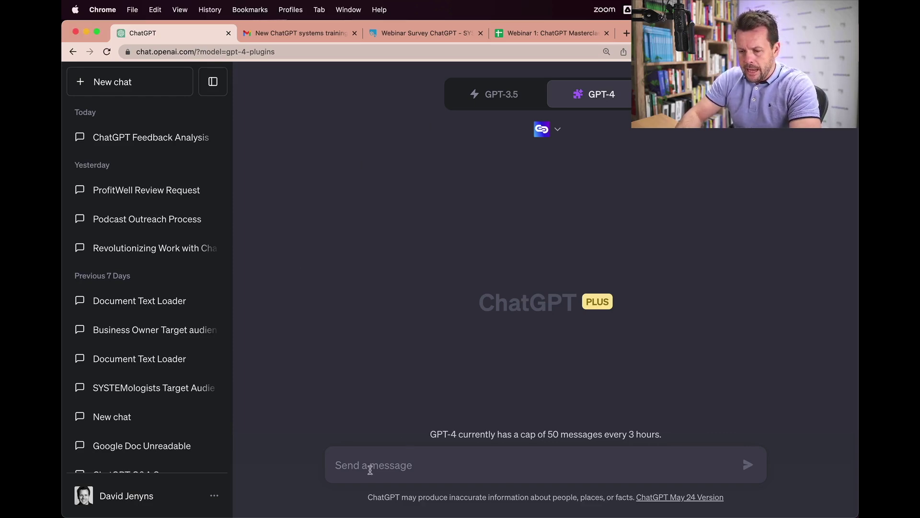
# Ask ChatGPT what the survey is about, adding the responses spreadsheet URL on a new line, and send
pyautogui.write('I have a survey with some data can you please read it and then tell me what this survey is about?')
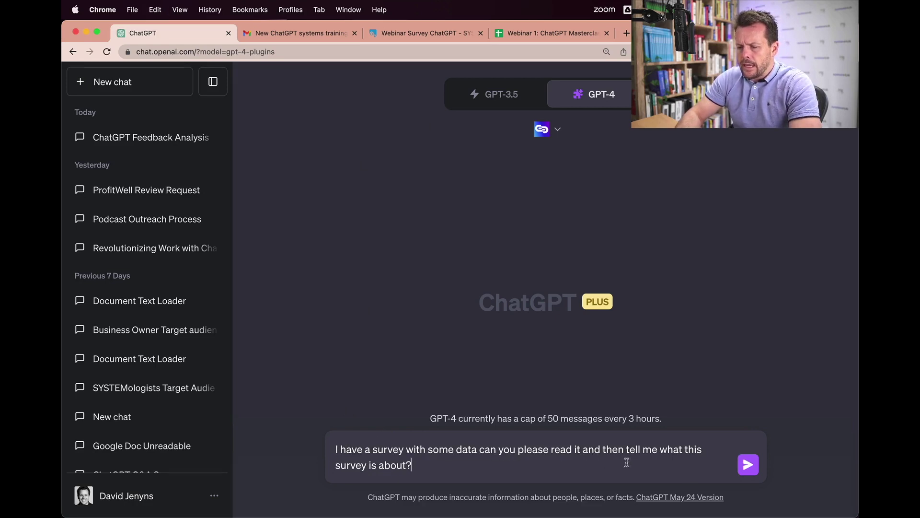
pyautogui.hotkey('shift', 'Return')
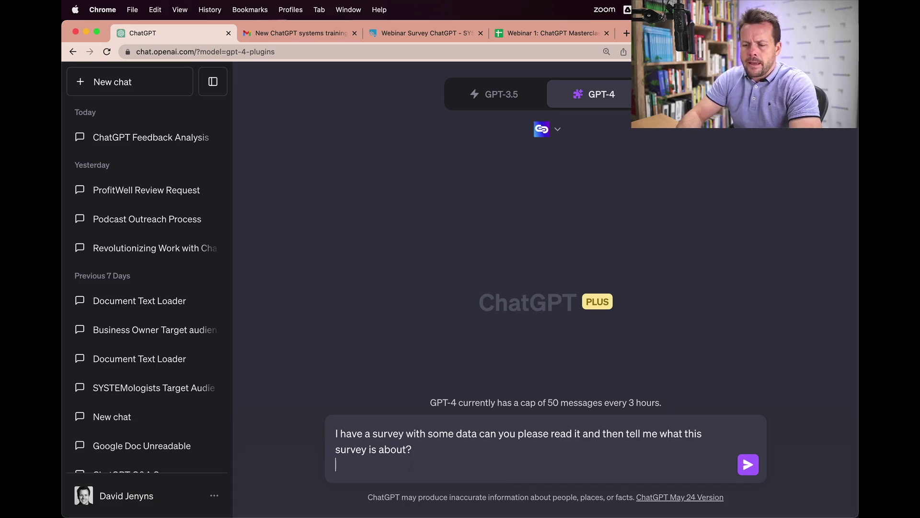
pyautogui.press('super+space')
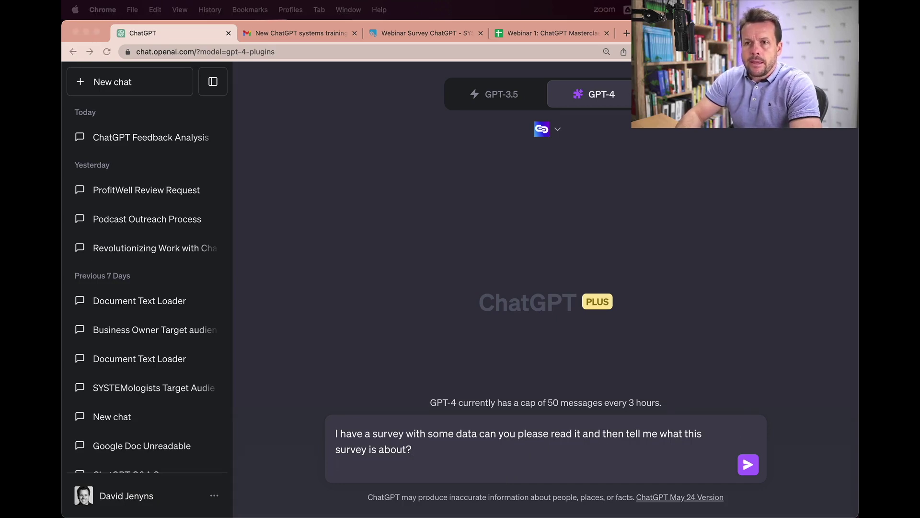
pyautogui.click(500, 38)
pyautogui.click(383, 52)
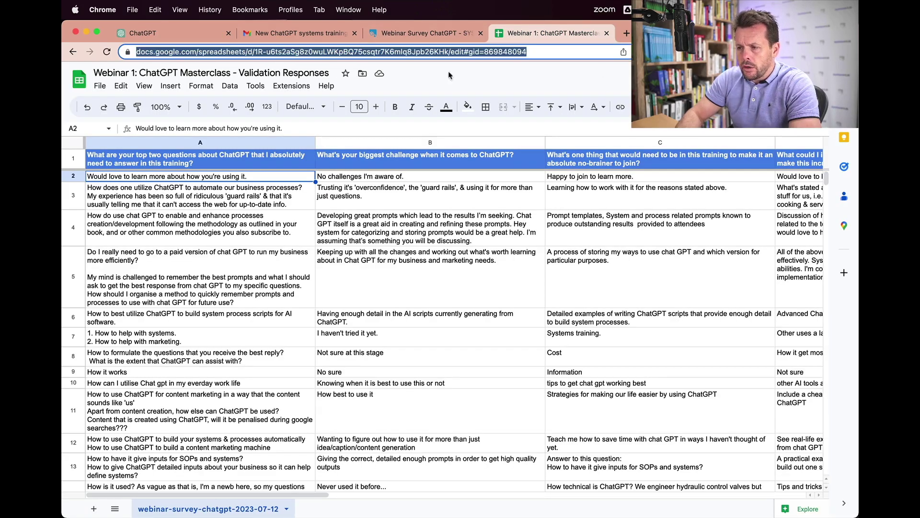
pyautogui.click(184, 37)
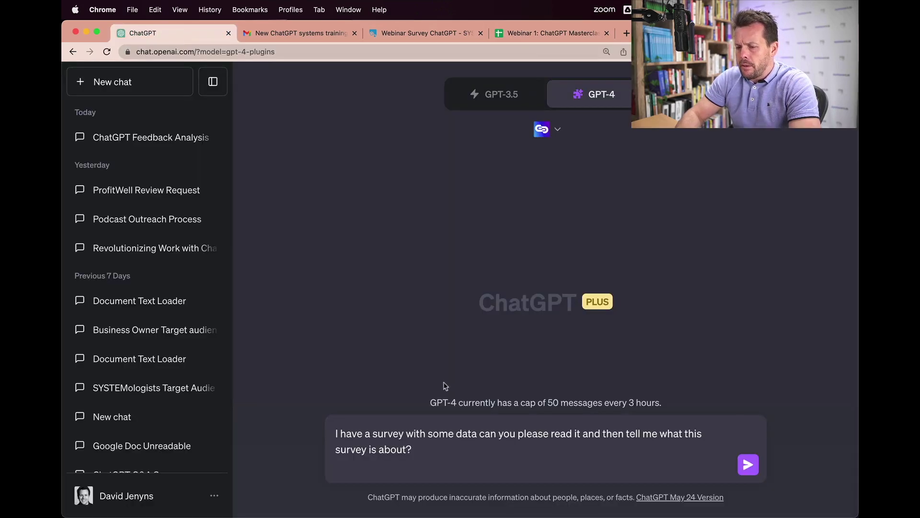
pyautogui.press('super+v')
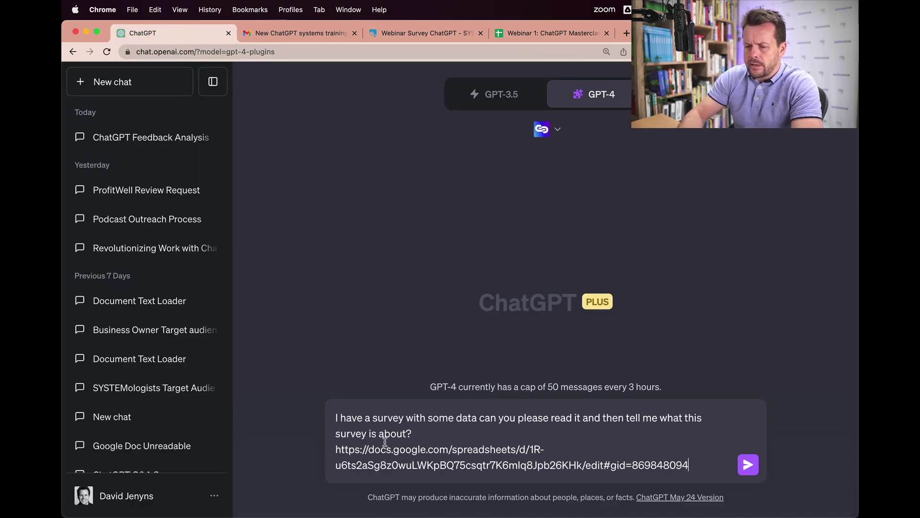
pyautogui.click(749, 466)
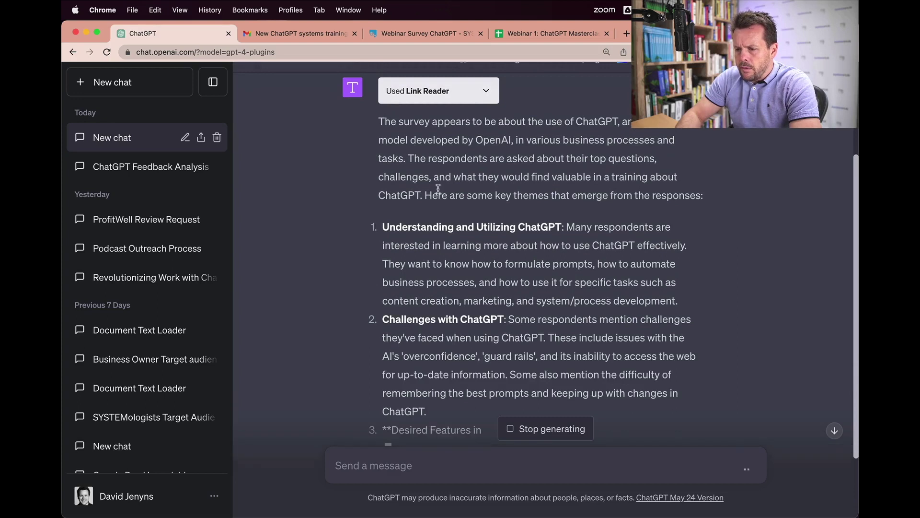
# Read through ChatGPT's survey summary, highlighting the key-themes intro and each theme in turn
pyautogui.moveTo(426, 194); pyautogui.dragTo(719, 194)
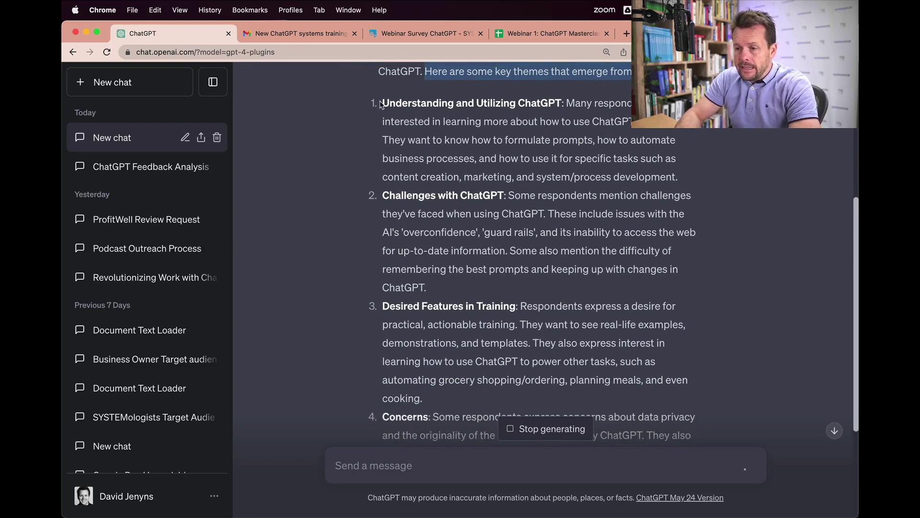
pyautogui.moveTo(381, 105); pyautogui.dragTo(631, 179)
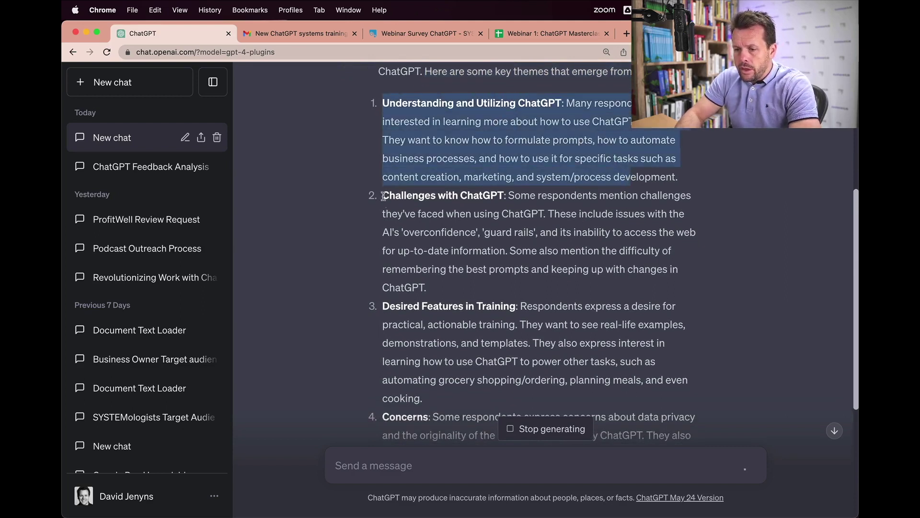
pyautogui.moveTo(384, 197); pyautogui.dragTo(444, 288)
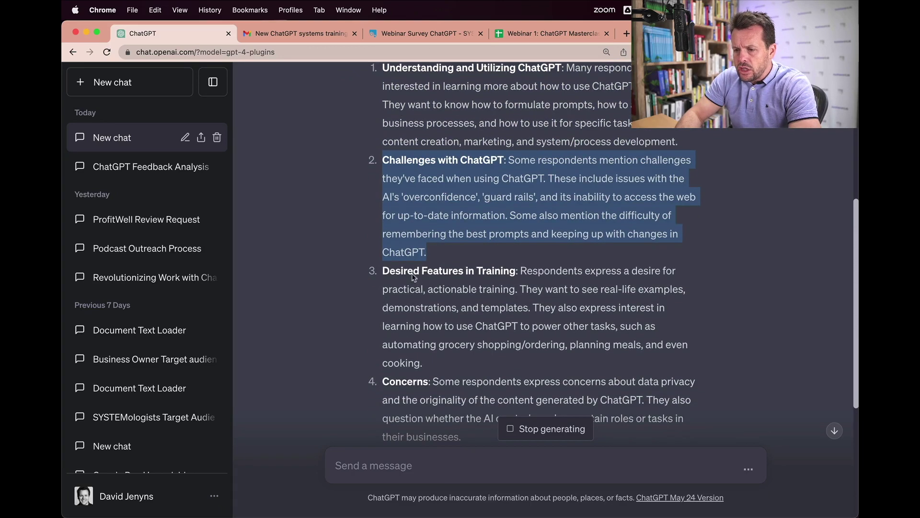
pyautogui.moveTo(382, 271); pyautogui.dragTo(451, 359)
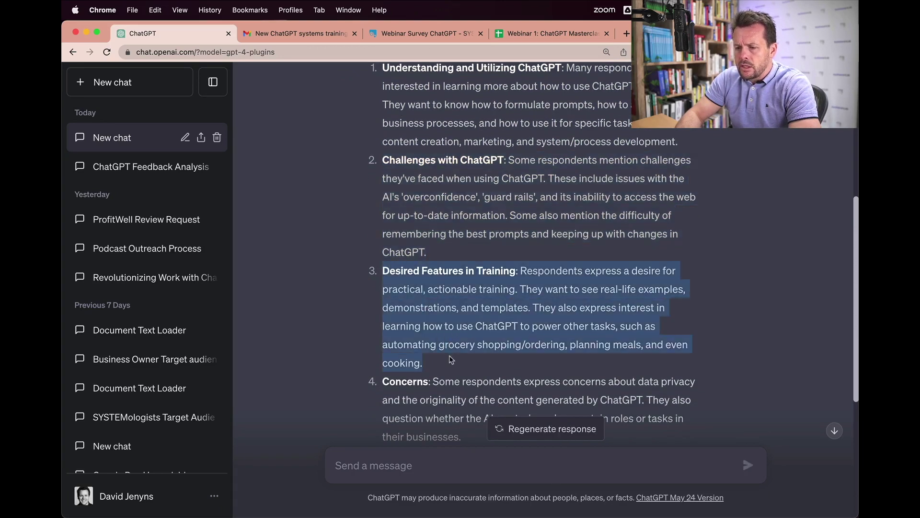
pyautogui.scroll(-3, 451, 360)
pyautogui.moveTo(382, 318); pyautogui.dragTo(454, 355)
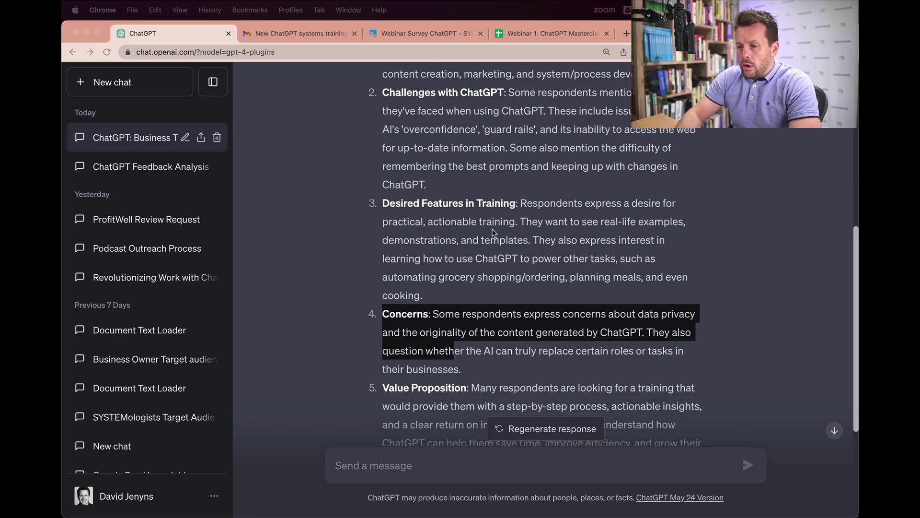
pyautogui.scroll(-5, 575, 188)
# Paste a follow-up asking for the top 3 answers to each survey question
pyautogui.click(426, 427)
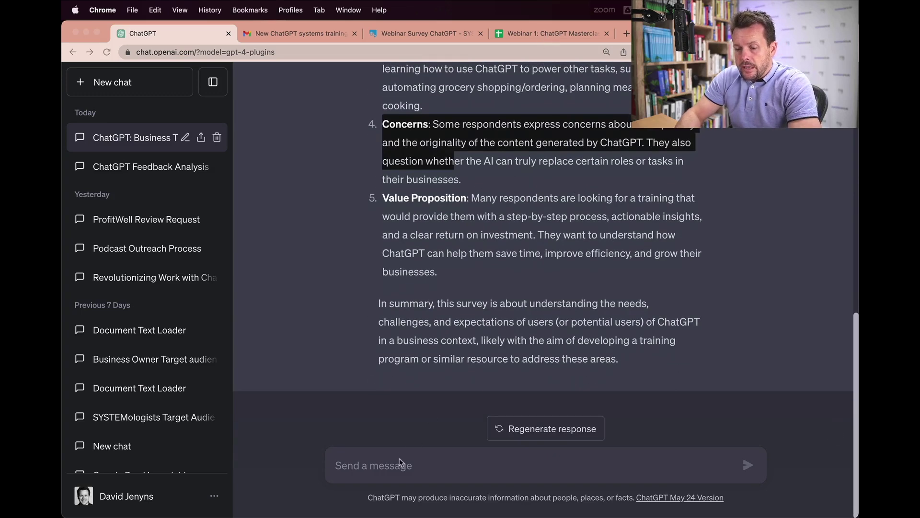
pyautogui.click(394, 461)
pyautogui.write('Can please summaries and give me the top 3 answers for each question asked.')
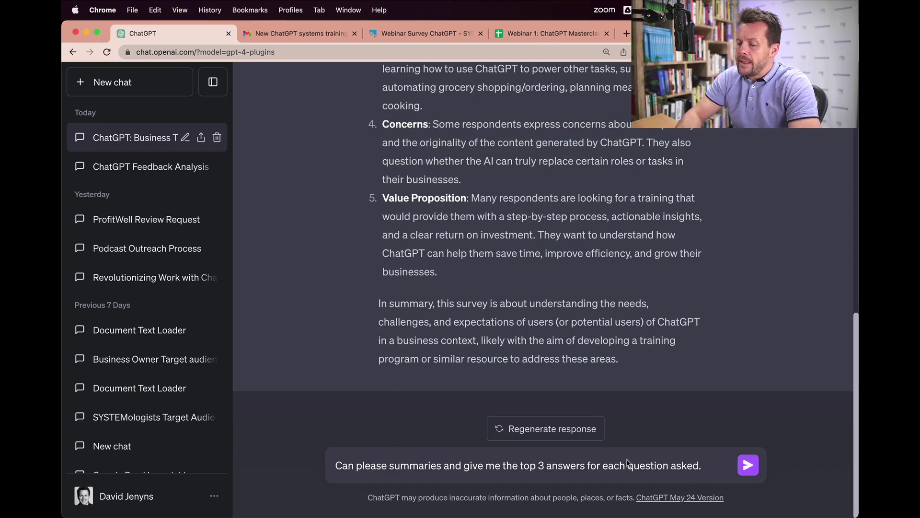
# Send the follow-up requesting the top three answers per survey question
pyautogui.press('Return')
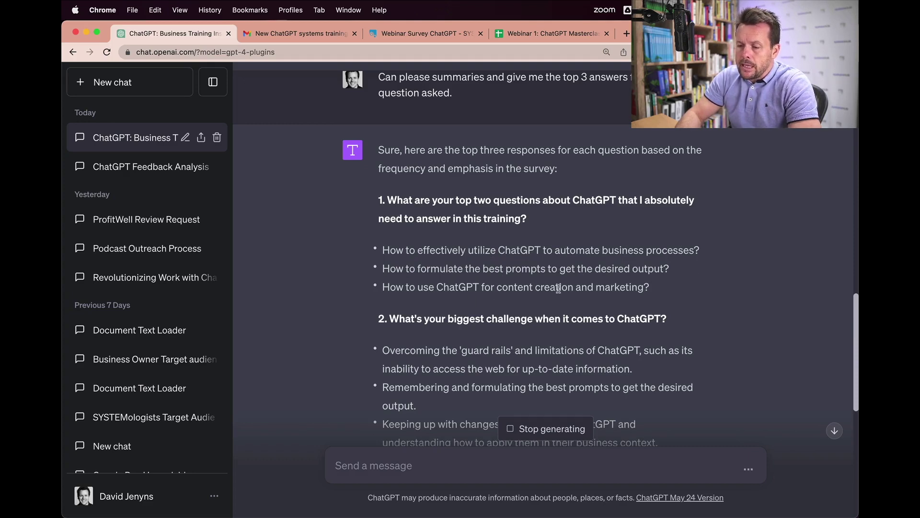
pyautogui.scroll(-2, 613, 254)
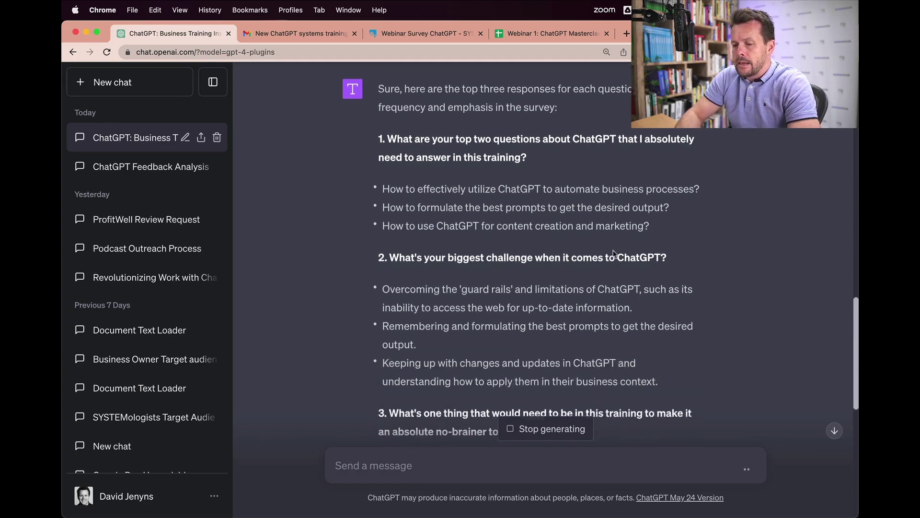
pyautogui.scroll(-2, 613, 254)
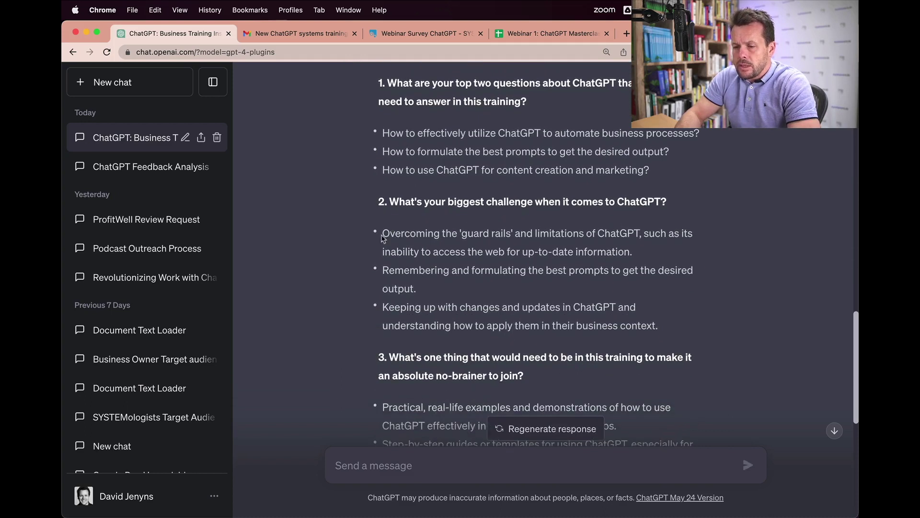
pyautogui.moveTo(385, 233); pyautogui.dragTo(515, 232)
pyautogui.moveTo(637, 234); pyautogui.dragTo(518, 252)
pyautogui.scroll(-2, 518, 251)
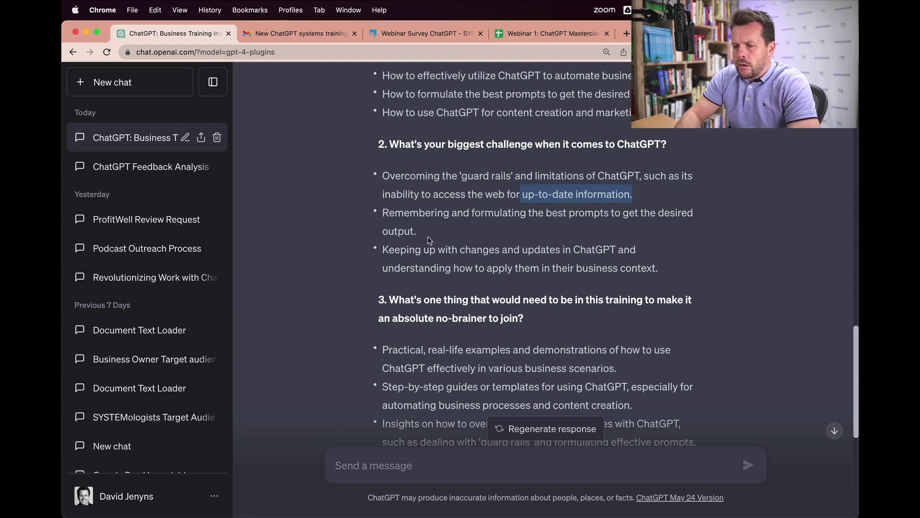
pyautogui.moveTo(382, 212); pyautogui.dragTo(608, 214)
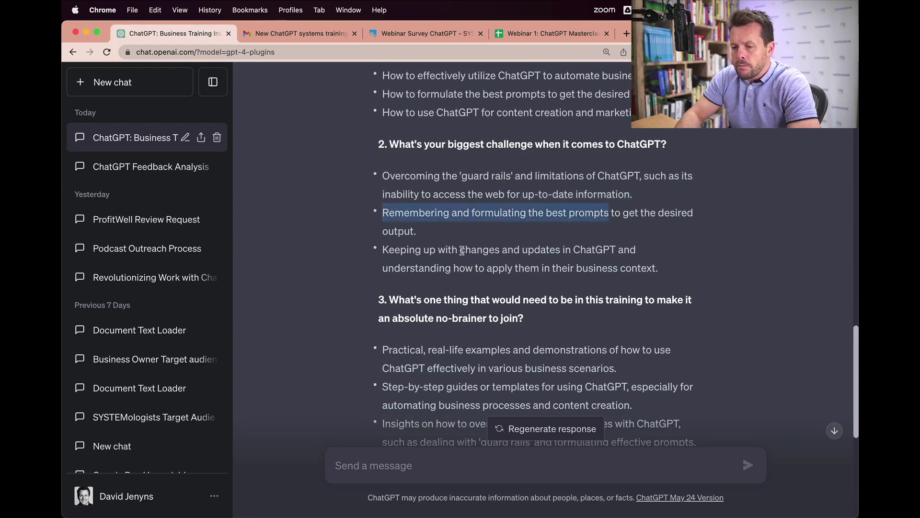
pyautogui.scroll(-2, 462, 250)
pyautogui.click(455, 221)
pyautogui.moveTo(458, 220); pyautogui.dragTo(574, 222)
pyautogui.scroll(-5, 480, 217)
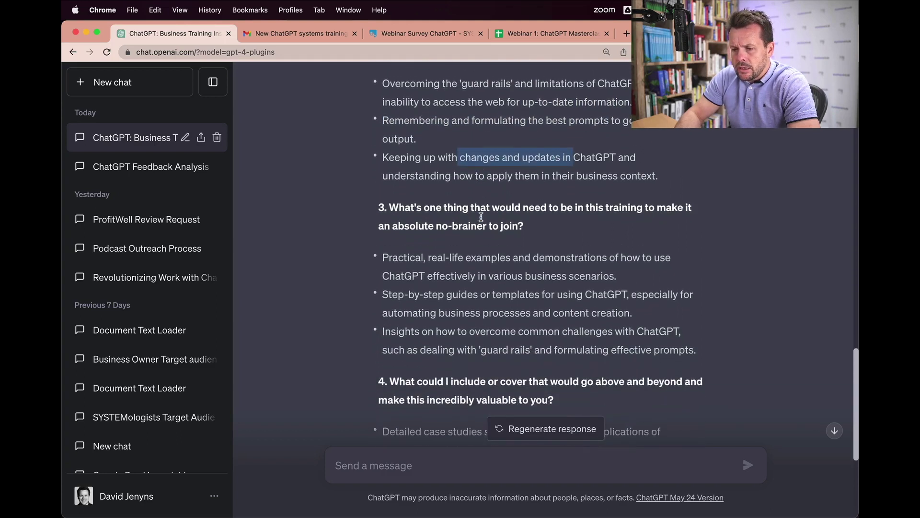
pyautogui.scroll(-3, 500, 207)
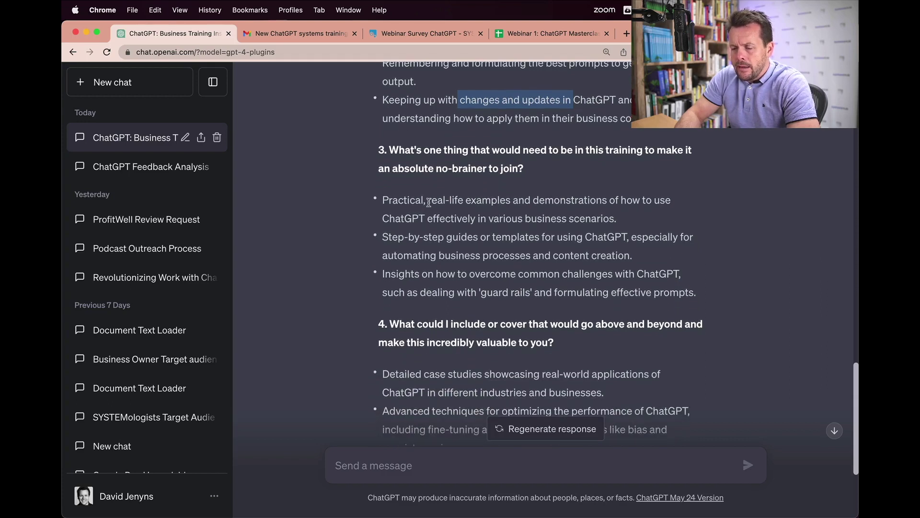
pyautogui.moveTo(428, 201); pyautogui.dragTo(607, 203)
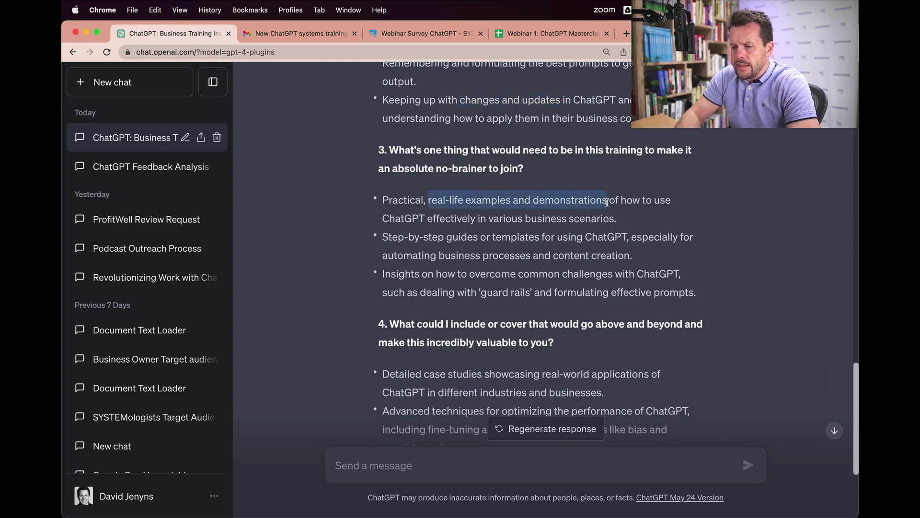
pyautogui.scroll(-1, 504, 249)
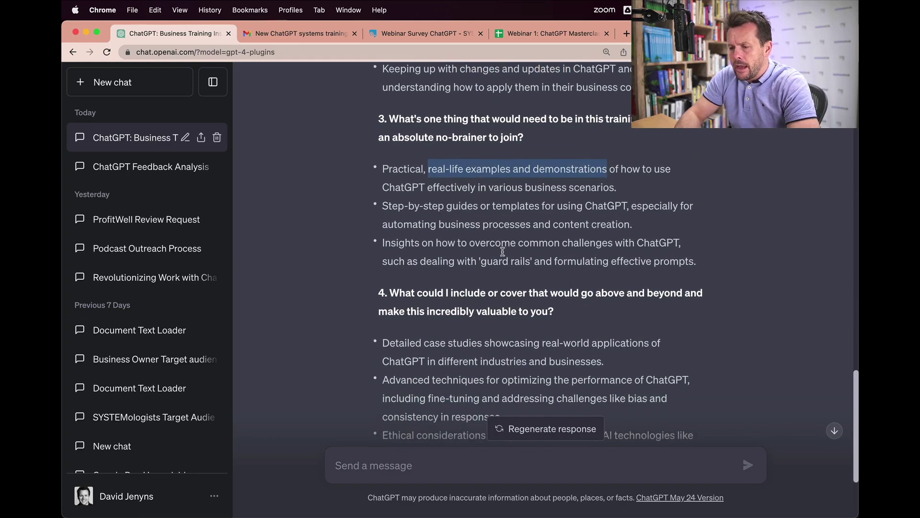
pyautogui.moveTo(383, 209); pyautogui.dragTo(605, 216)
pyautogui.scroll(-5, 483, 239)
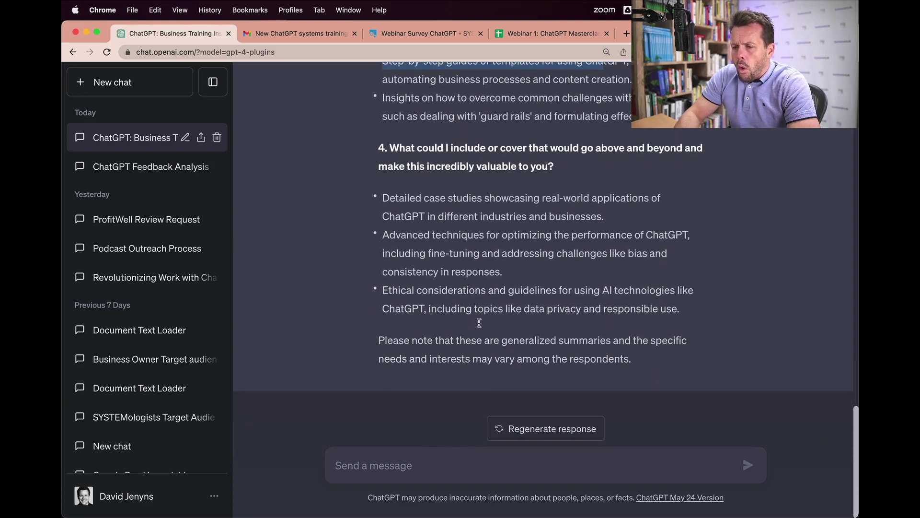
pyautogui.scroll(1, 526, 283)
pyautogui.scroll(15, 526, 283)
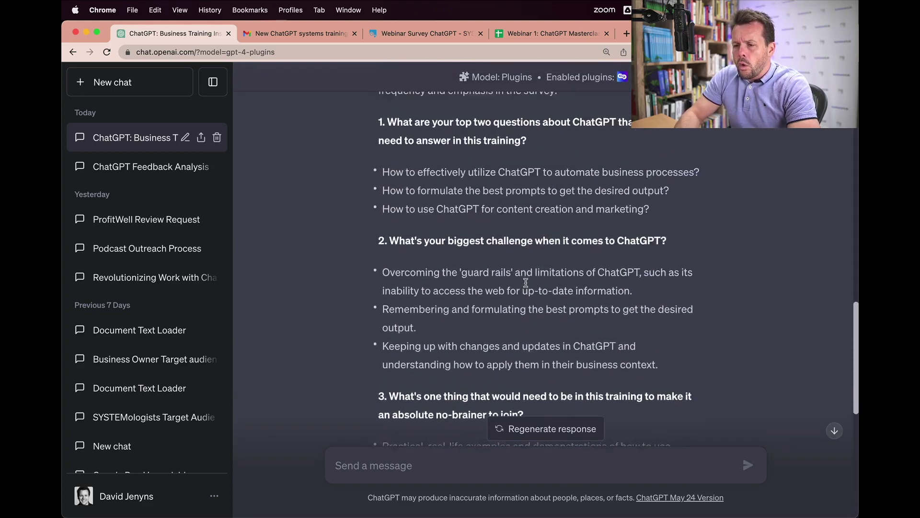
pyautogui.scroll(-2, 526, 283)
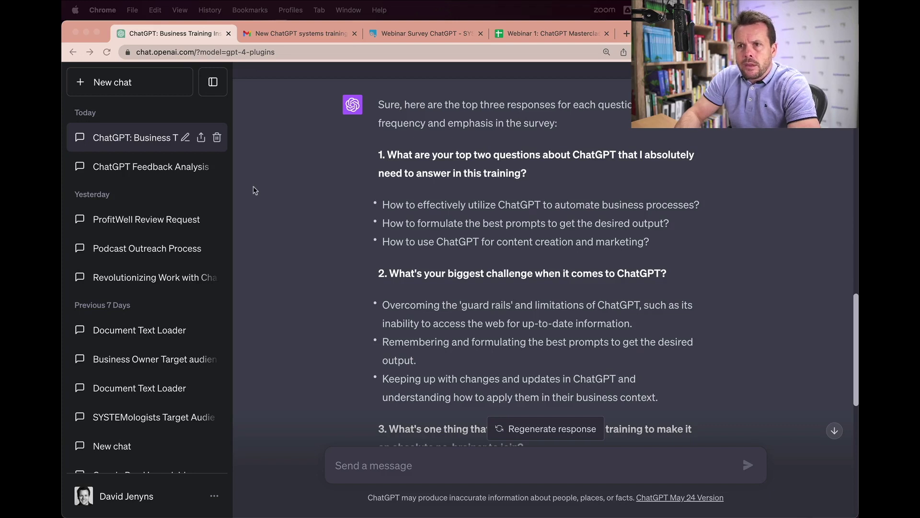
pyautogui.scroll(-2, 421, 246)
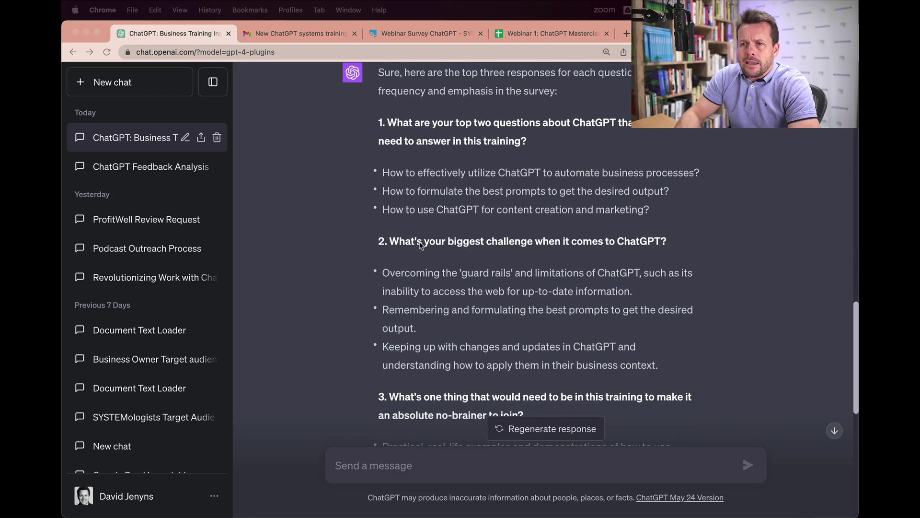
pyautogui.scroll(-10, 421, 245)
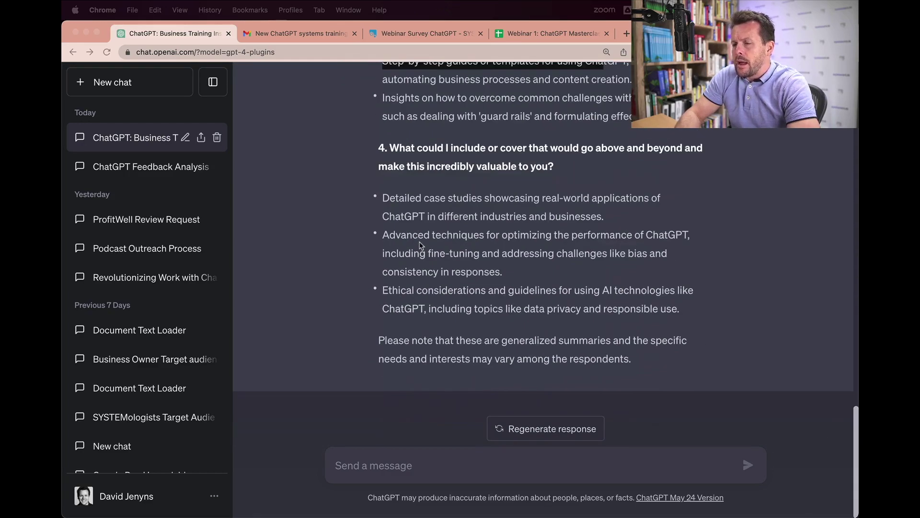
pyautogui.scroll(15, 421, 246)
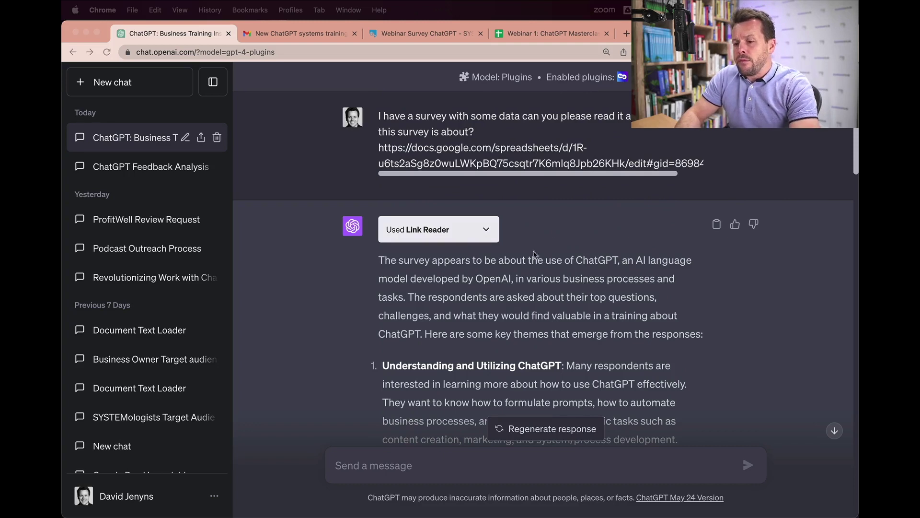
pyautogui.scroll(-3, 558, 345)
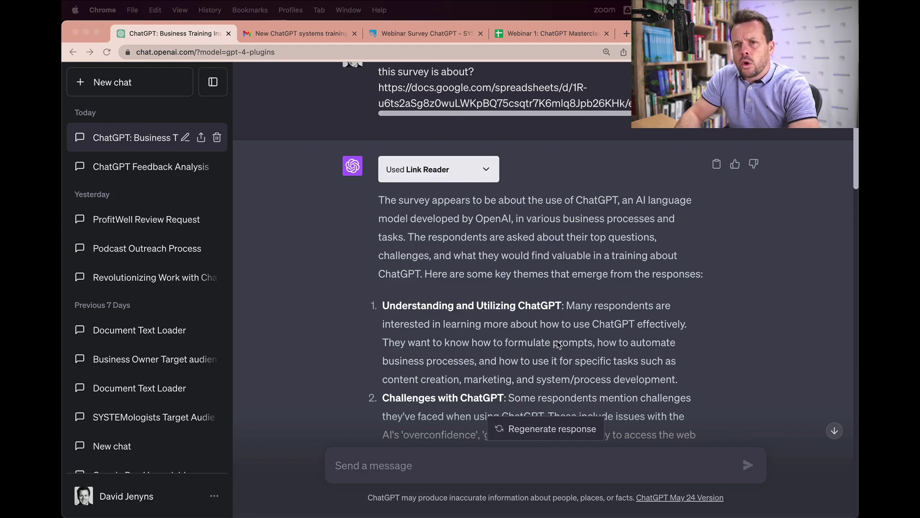
pyautogui.scroll(2, 559, 345)
pyautogui.scroll(-15, 559, 348)
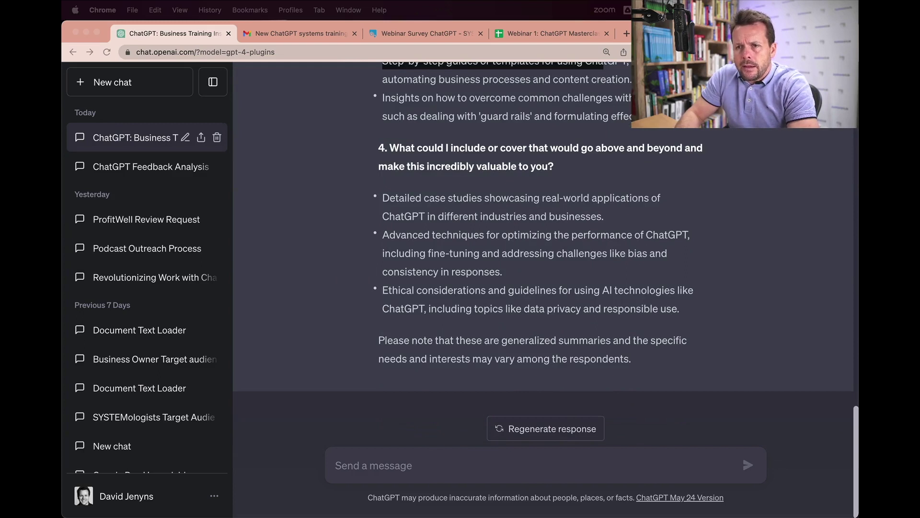
# Paste the webinar landing-page prompt, change 'of' to 'for', drop 'for me', and send it
pyautogui.click(390, 464)
pyautogui.write('I am looking to run a webinar to answer all of these questions and challenges... can you please write the copy of the landing page for me?')
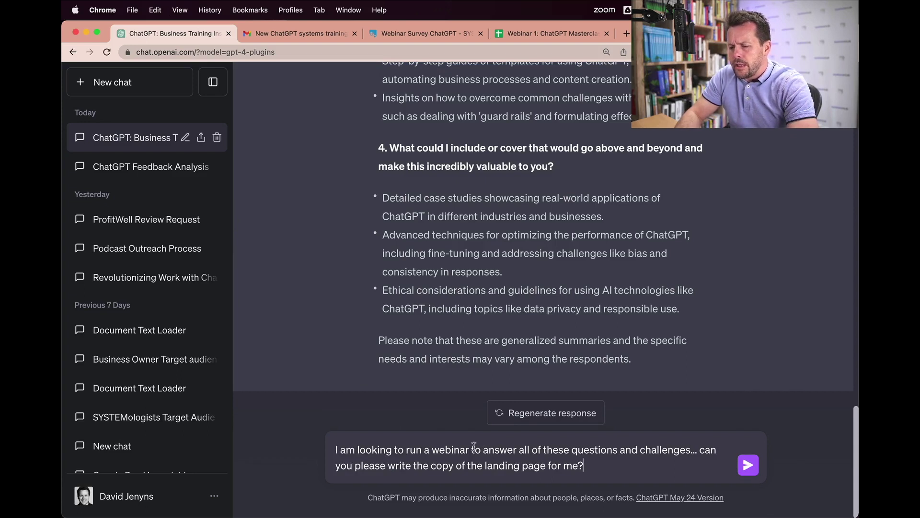
pyautogui.doubleClick(455, 468)
pyautogui.write('for')
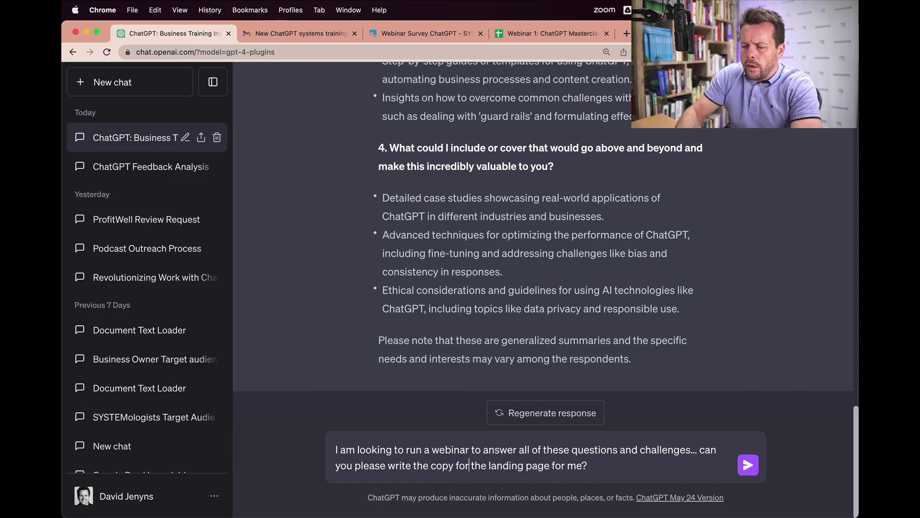
pyautogui.moveTo(550, 466); pyautogui.dragTo(588, 466)
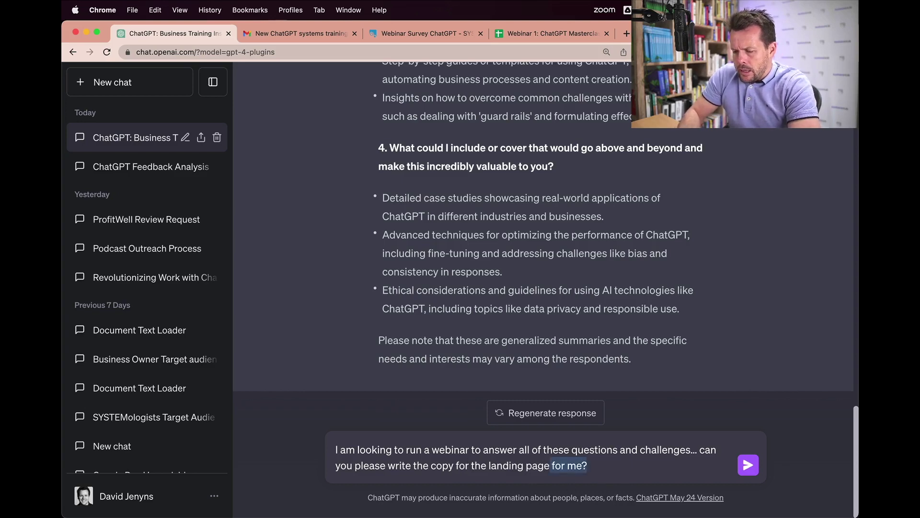
pyautogui.press('BackSpace')
pyautogui.write('?')
pyautogui.click(748, 465)
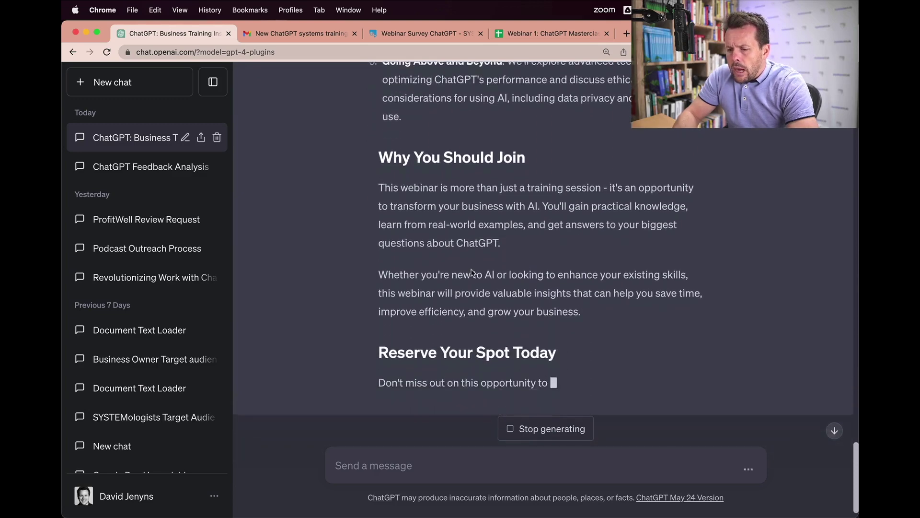
# Scroll up through the 'Mastering ChatGPT for Business' landing-page copy to review it
pyautogui.scroll(6, 505, 262)
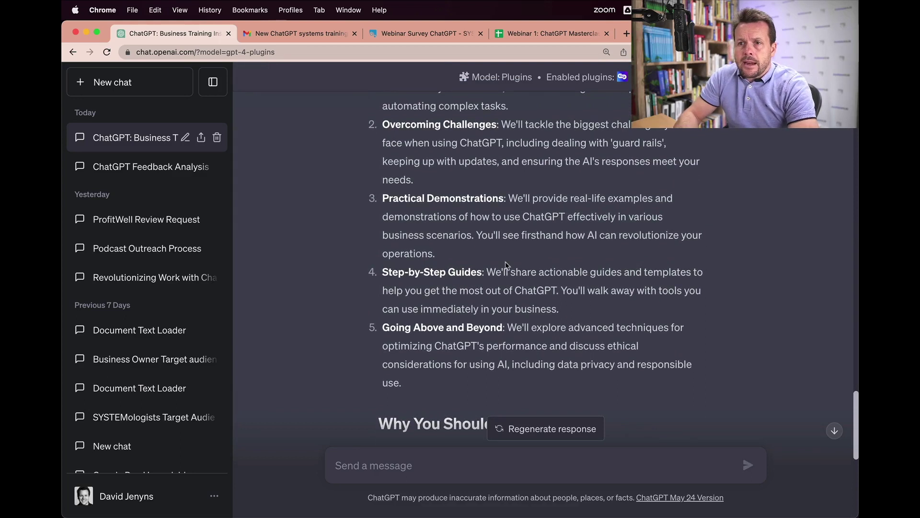
pyautogui.scroll(6, 506, 264)
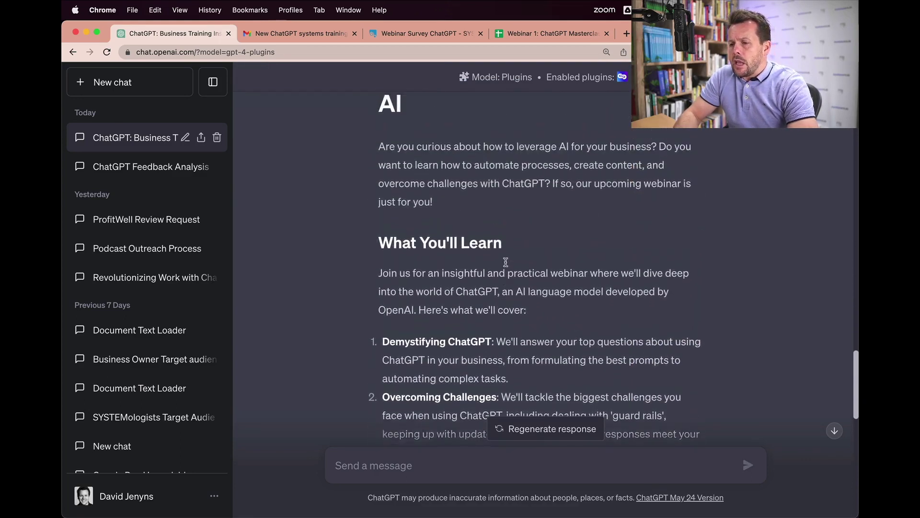
pyautogui.scroll(2, 506, 263)
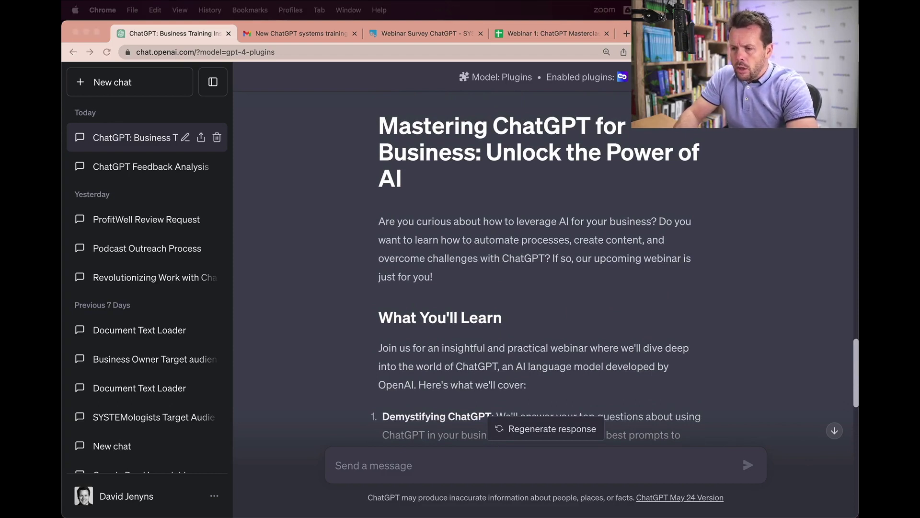
pyautogui.click(352, 227)
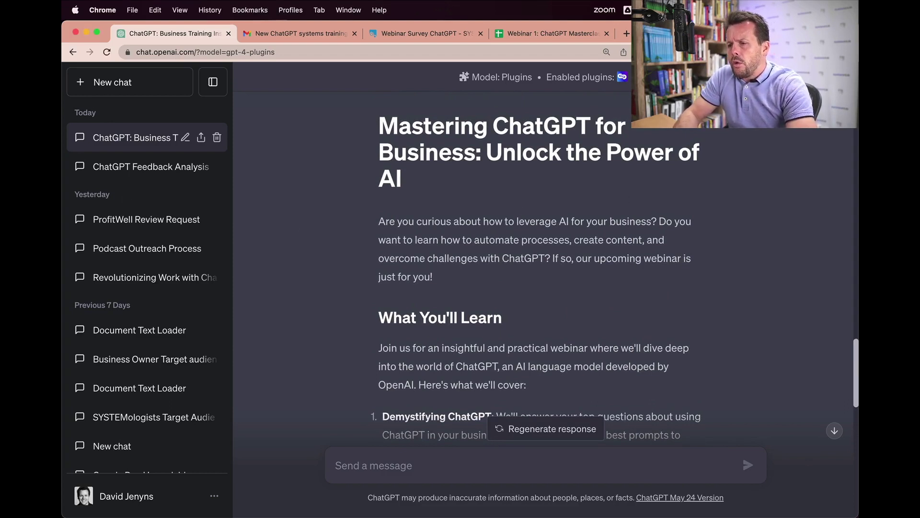
# Load systemology.com/chatgptwebinar in a new tab and scroll through the masterclass page
pyautogui.click(626, 34)
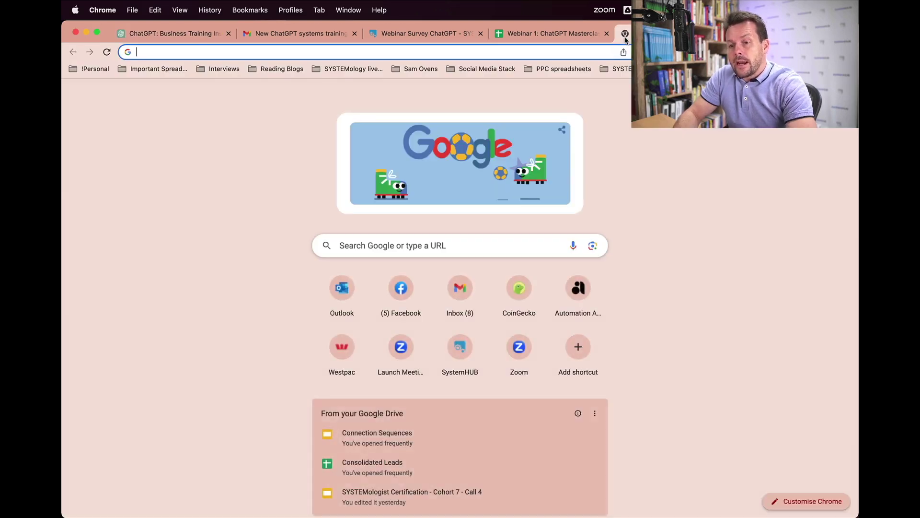
pyautogui.write('https://www.systemology.com/chatgptwebinar')
pyautogui.press('Return')
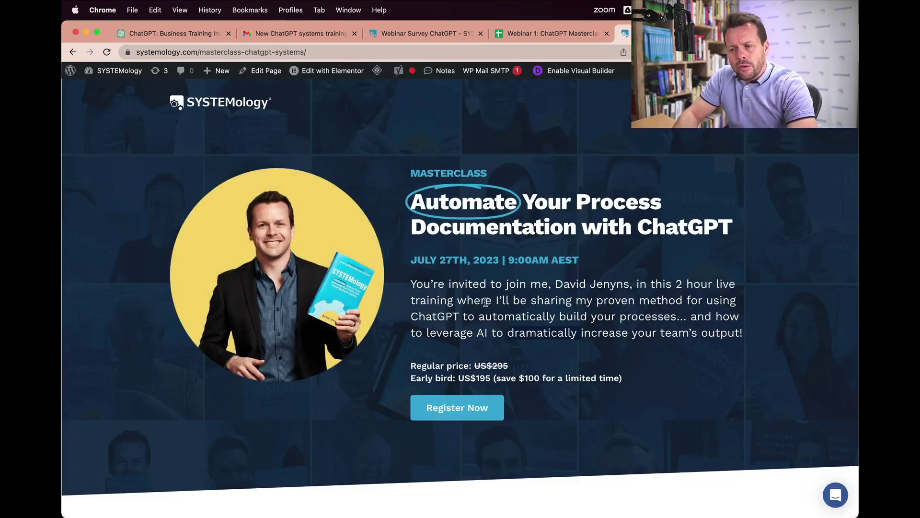
pyautogui.scroll(-5, 588, 329)
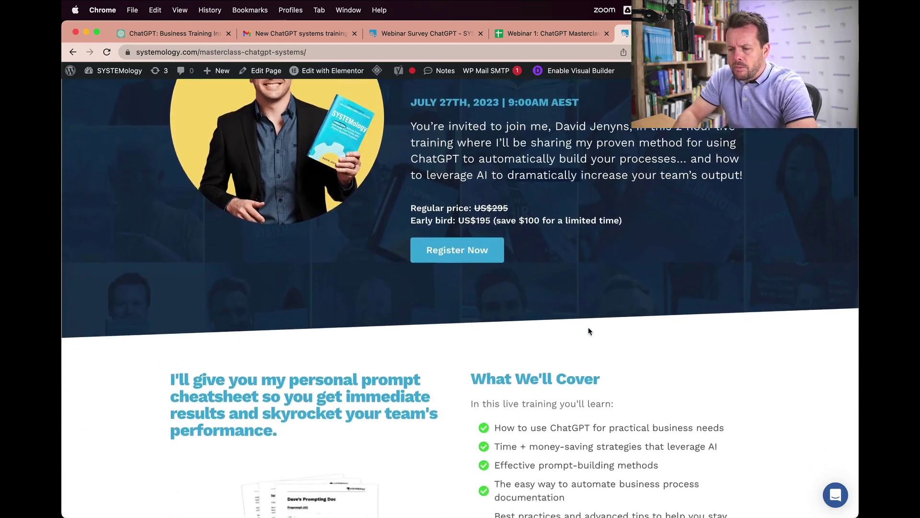
pyautogui.scroll(-8, 588, 327)
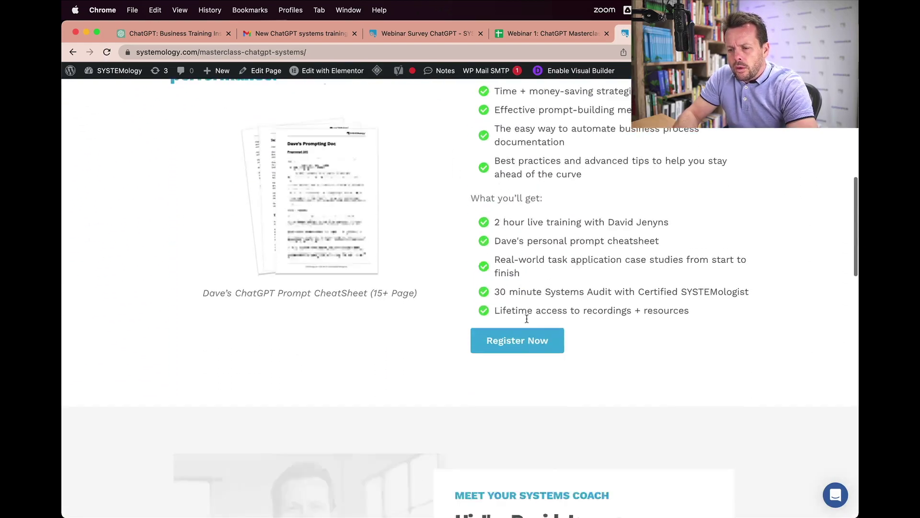
pyautogui.scroll(-15, 527, 322)
pyautogui.scroll(20, 527, 323)
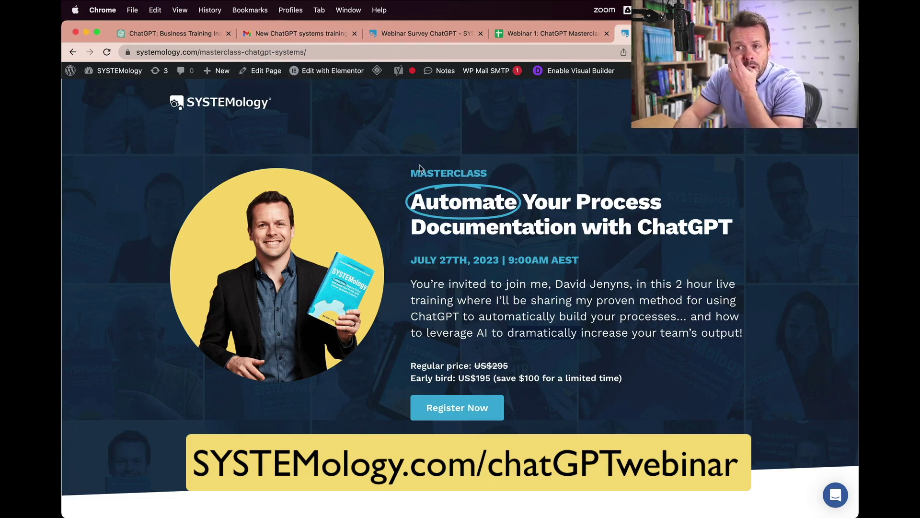
# Switch back to the ChatGPT: Business Training tab showing the landing-page copy
pyautogui.click(168, 33)
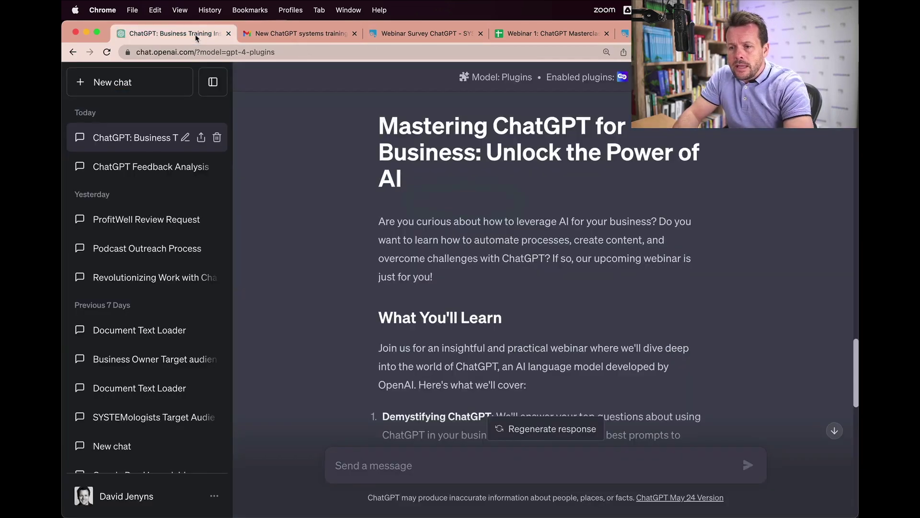